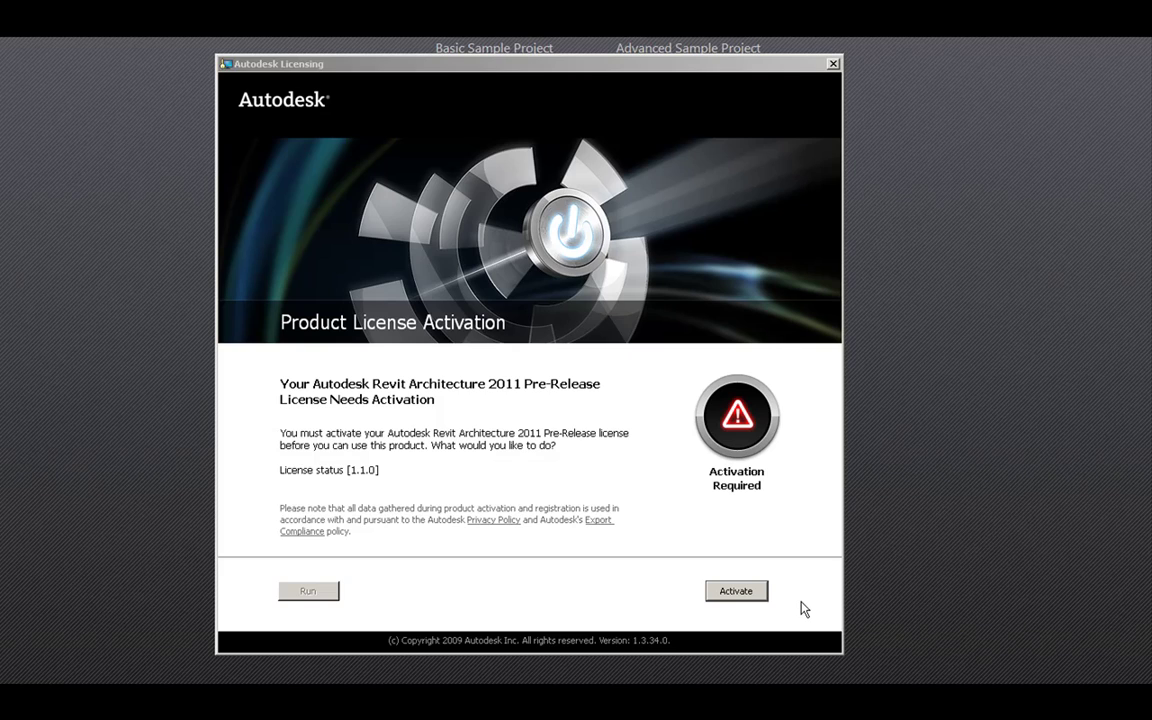
Step: Activate the Pre-Release license and finish the Activation Complete confirmation
left_click(739, 594)
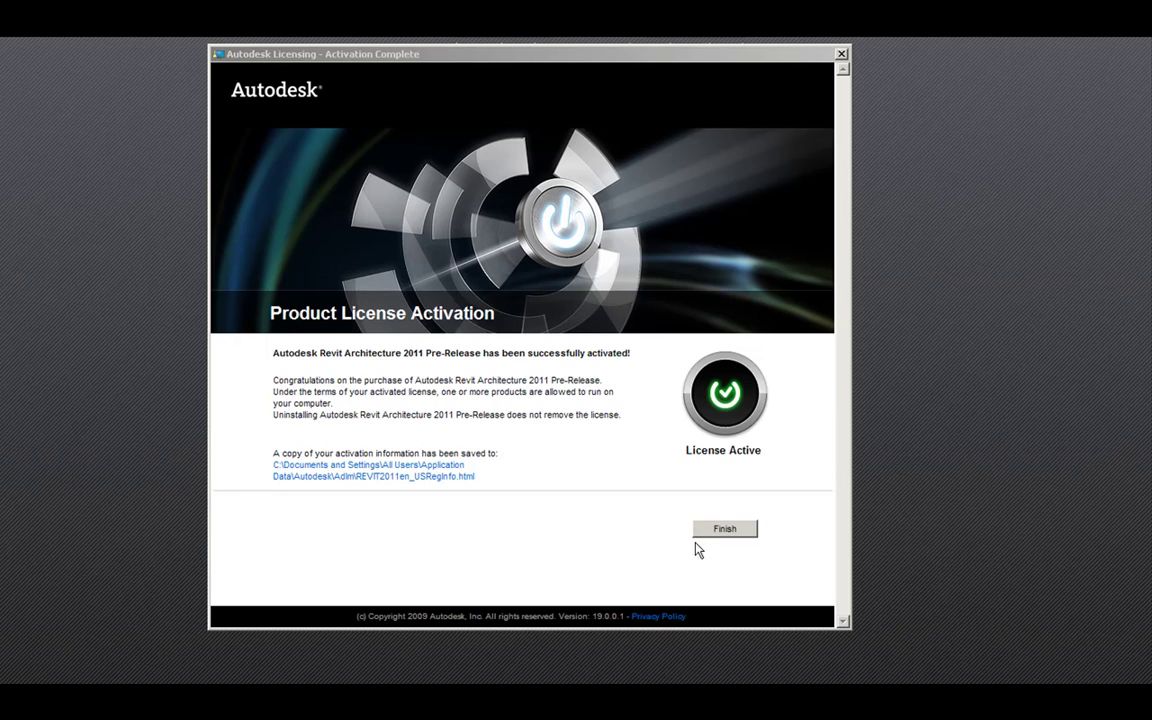
left_click(729, 536)
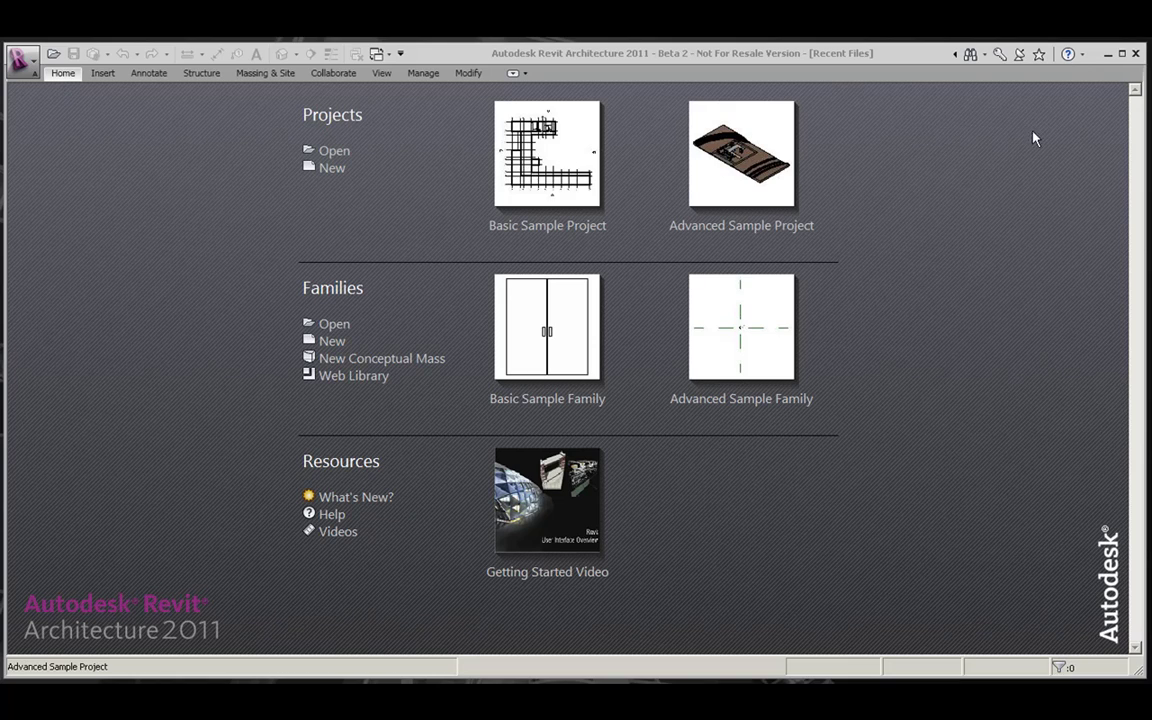
Step: From Help > About, open Product Information and begin activating the Revit license
left_click(1082, 54)
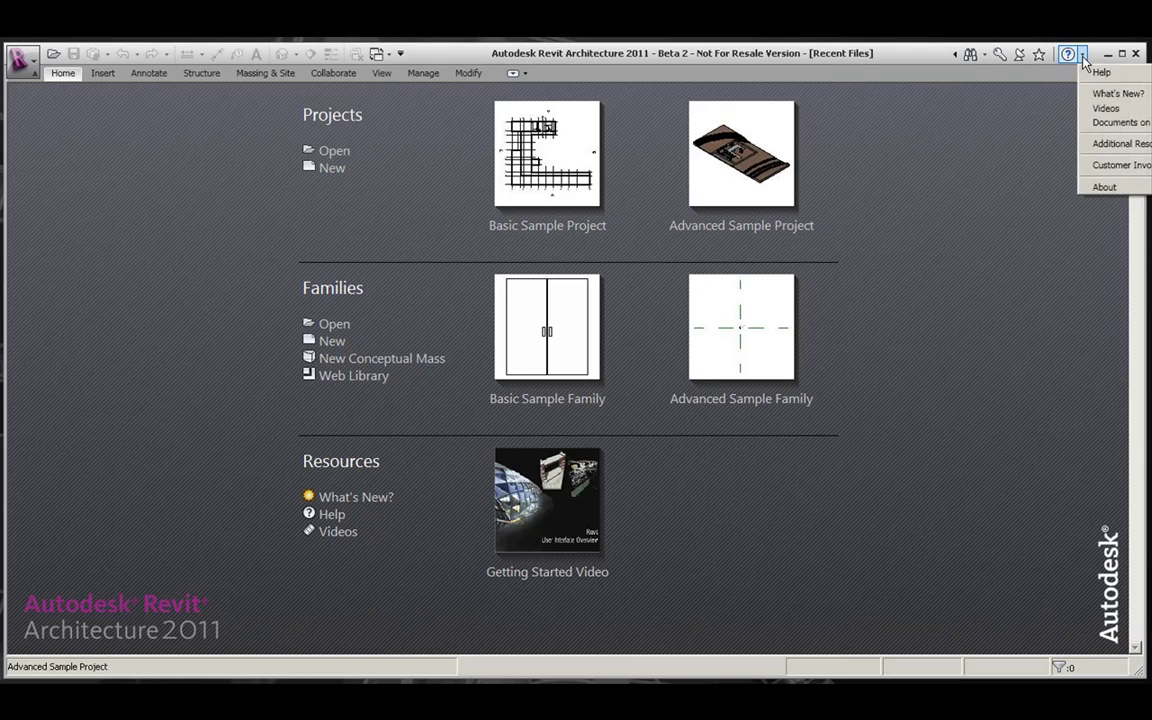
left_click(1104, 188)
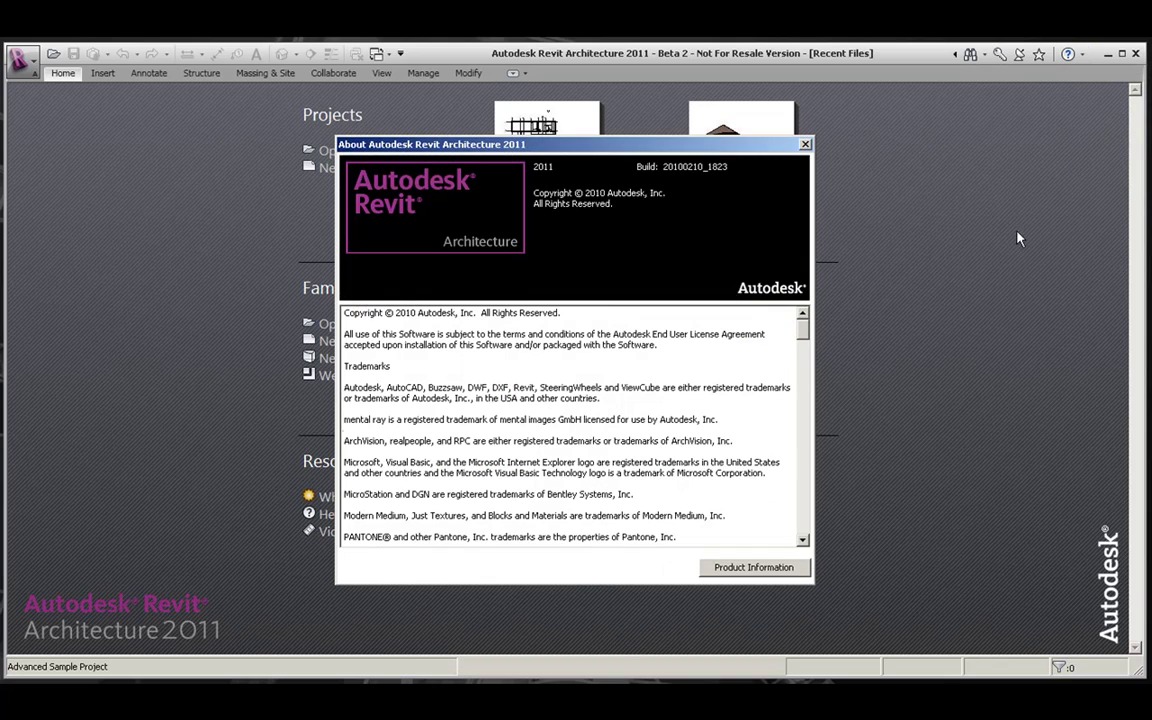
left_click(785, 570)
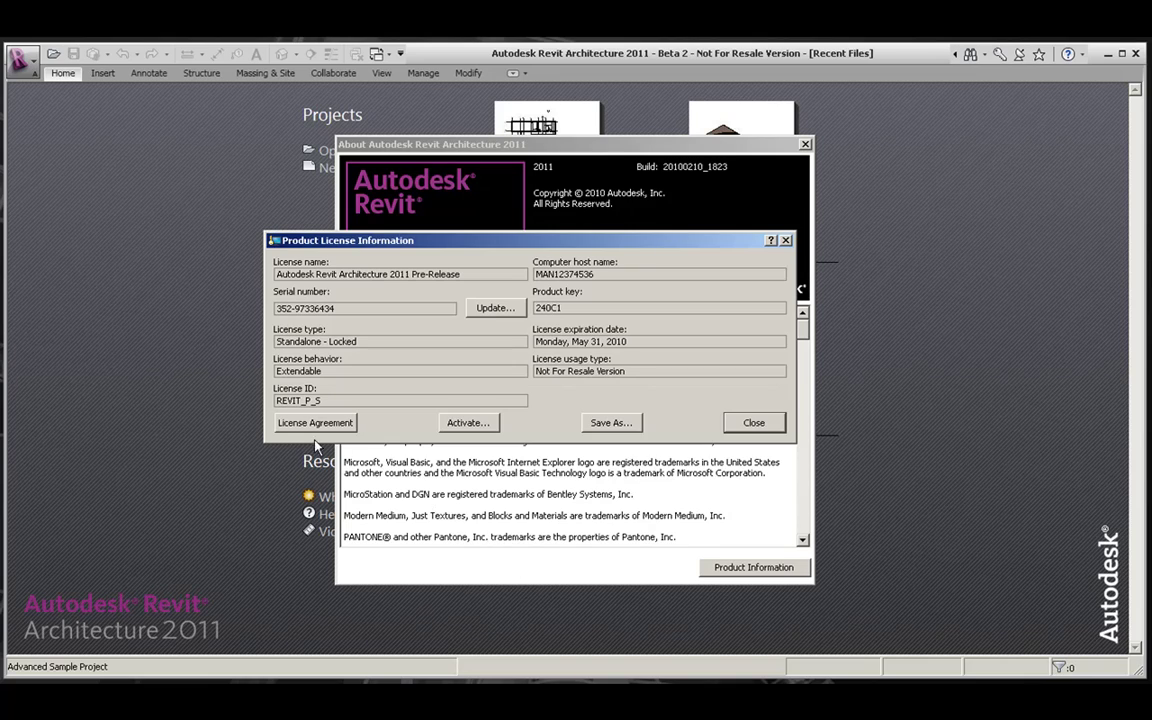
left_click(467, 423)
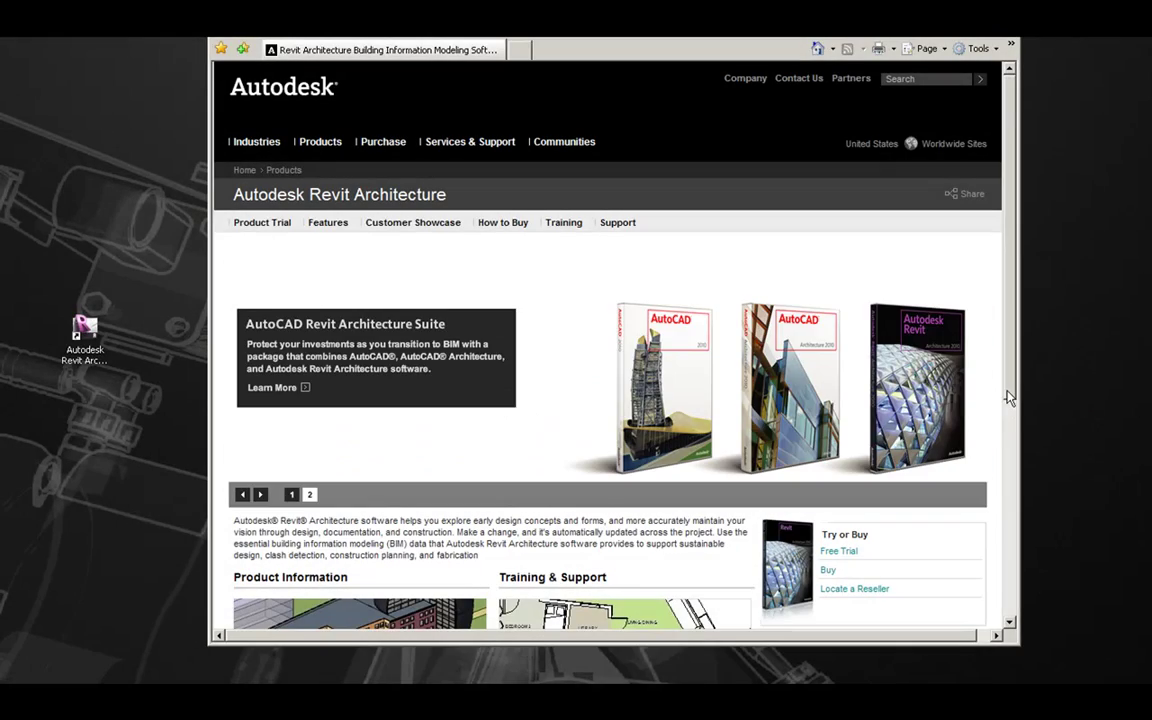
Step: On the Revit Architecture product page, follow Register Your Product under Already a User?
left_click_drag(1009, 397, 1023, 622)
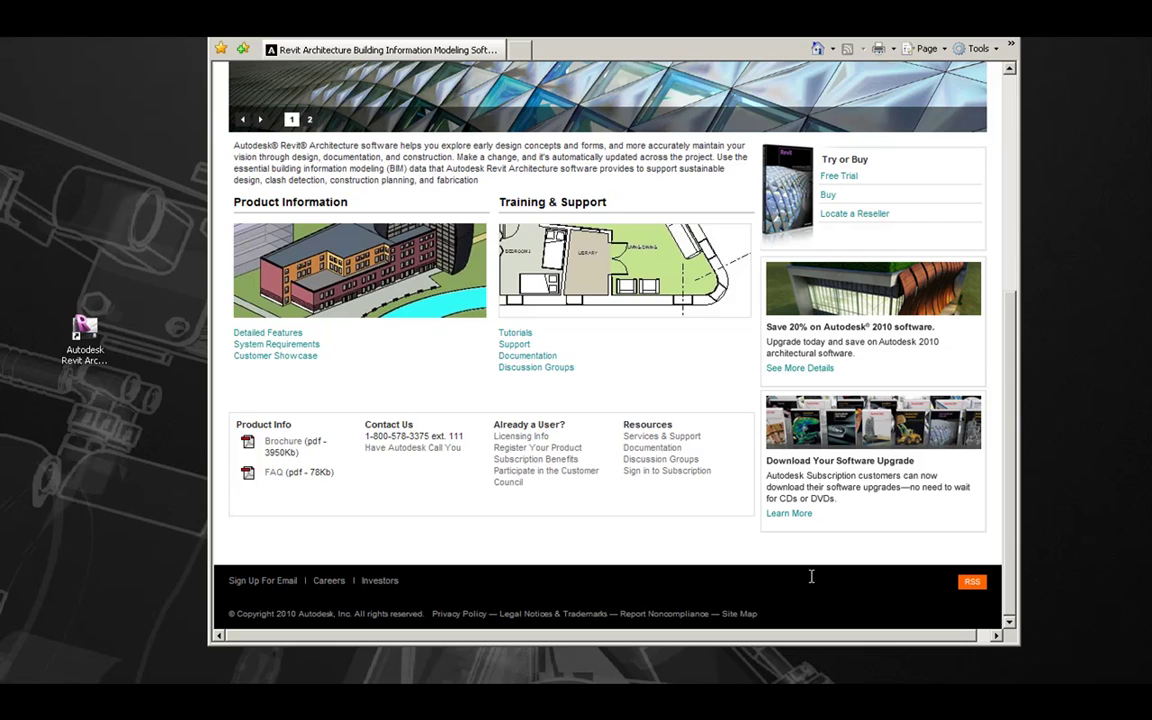
left_click(548, 452)
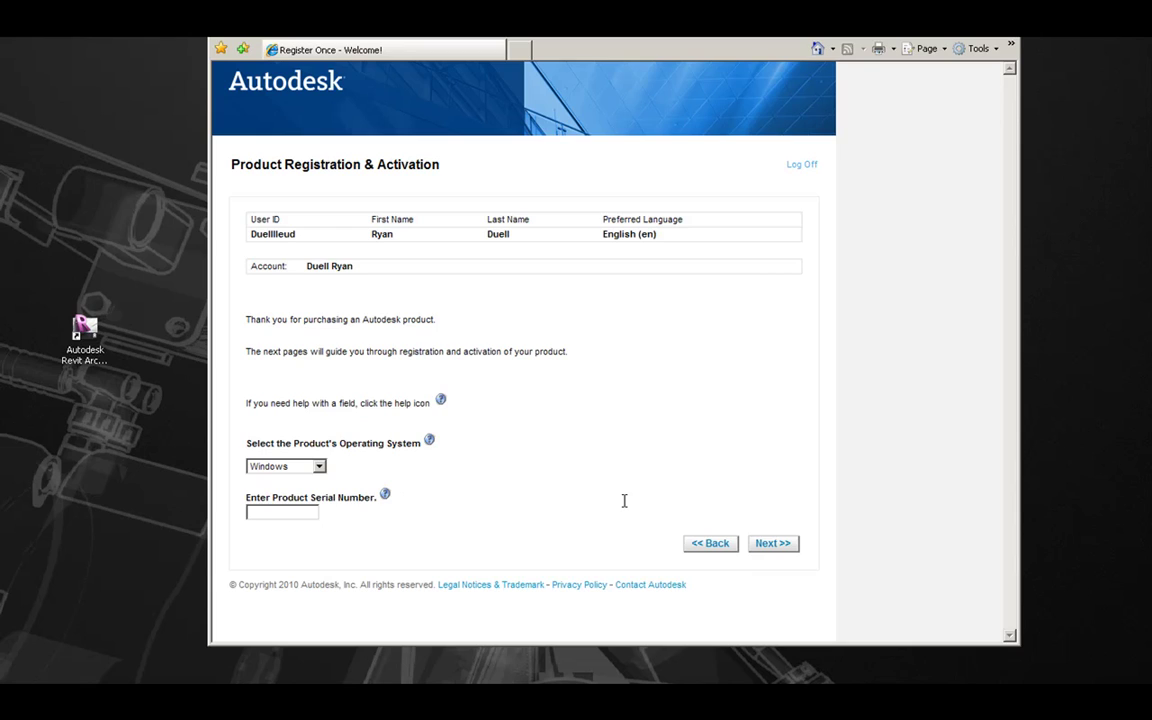
Step: Paste the product serial number into its field and submit it
left_click(266, 512)
key("ctrl+v")
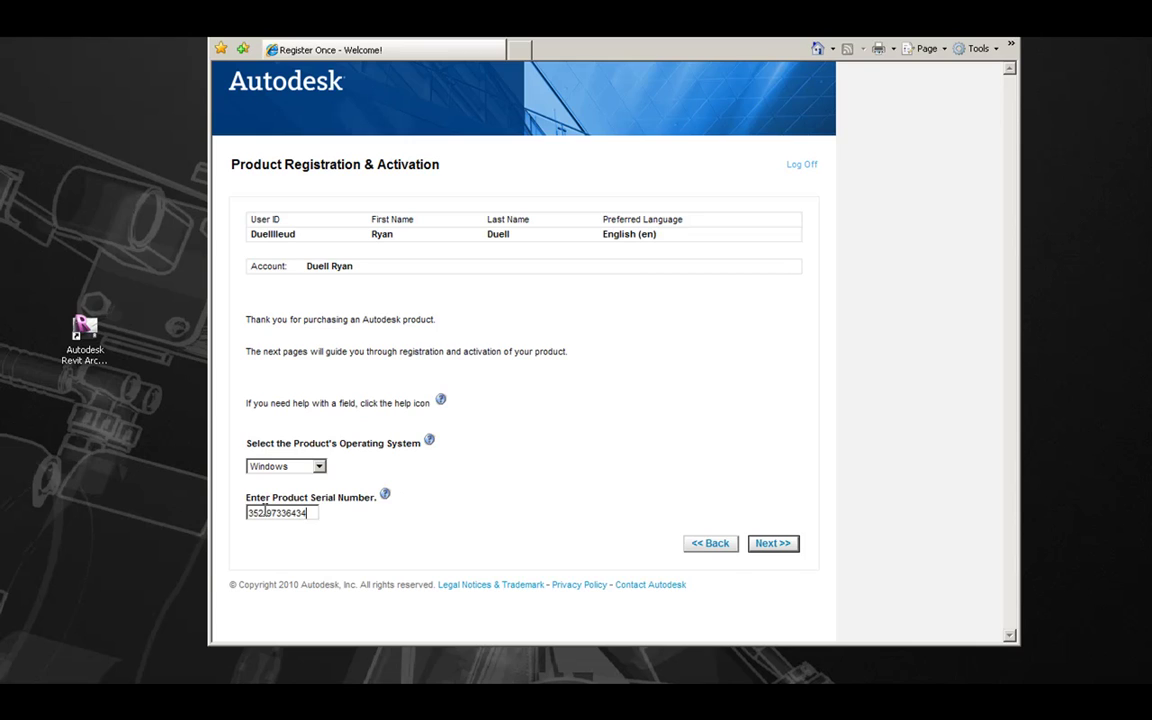
left_click(771, 548)
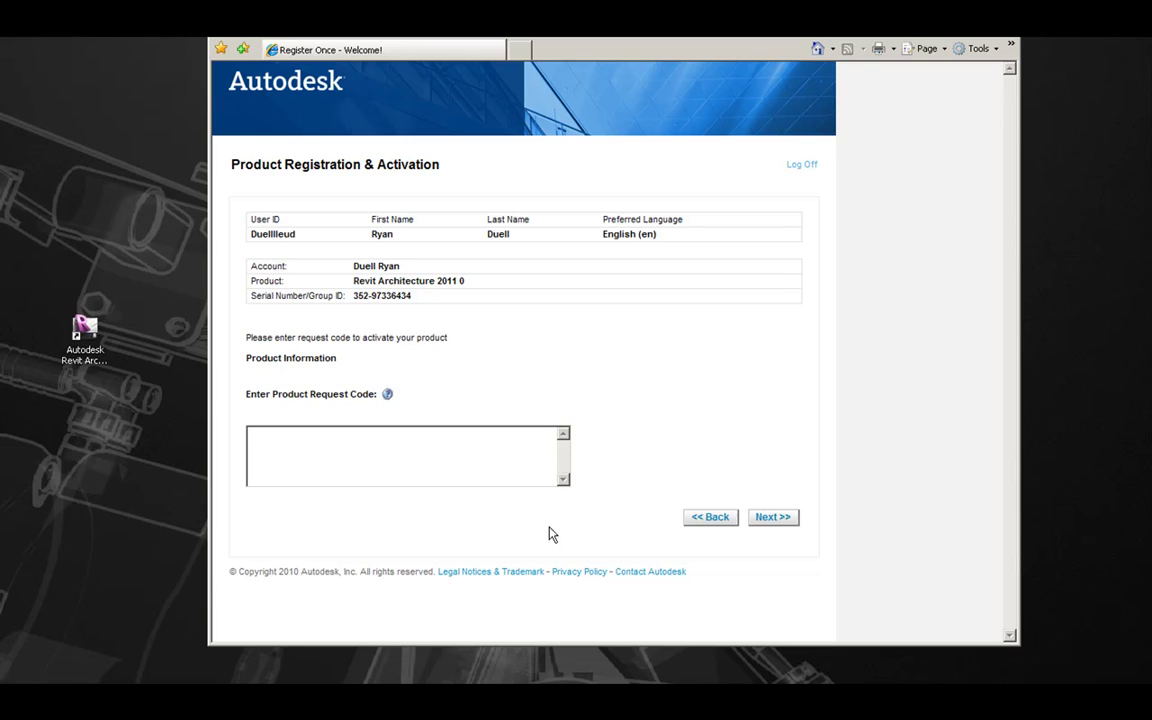
Step: View the help explanation for the product request code, then close it
left_click(383, 451)
left_click(388, 395)
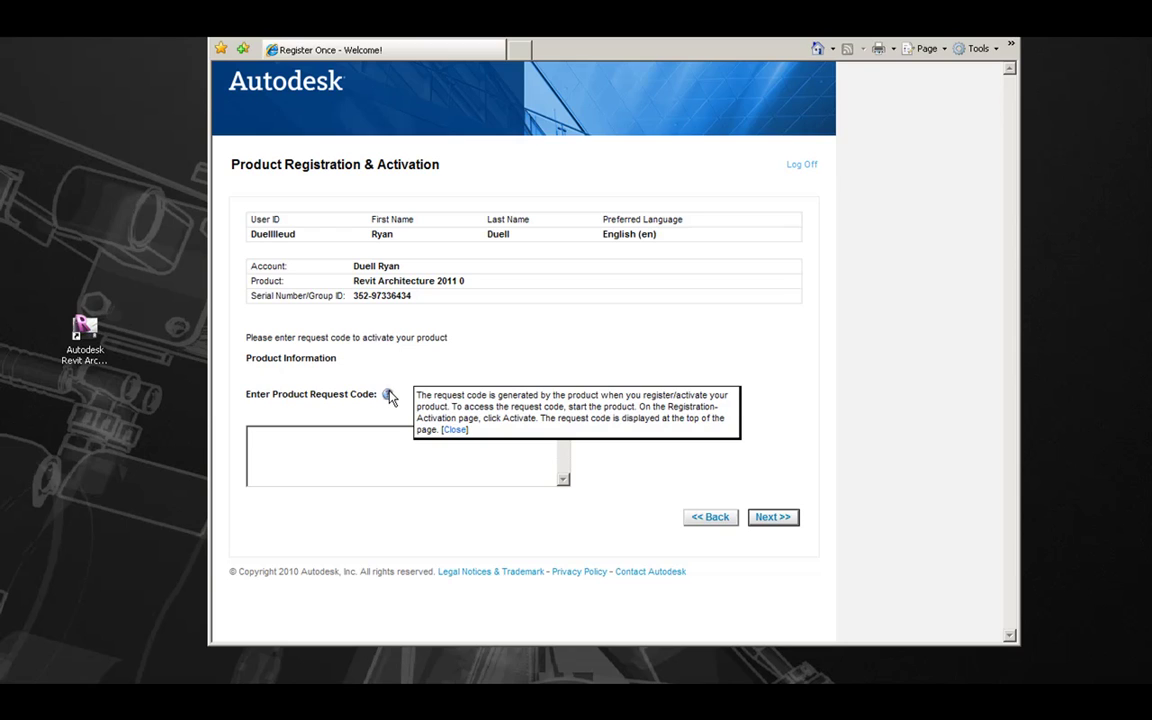
left_click(371, 446)
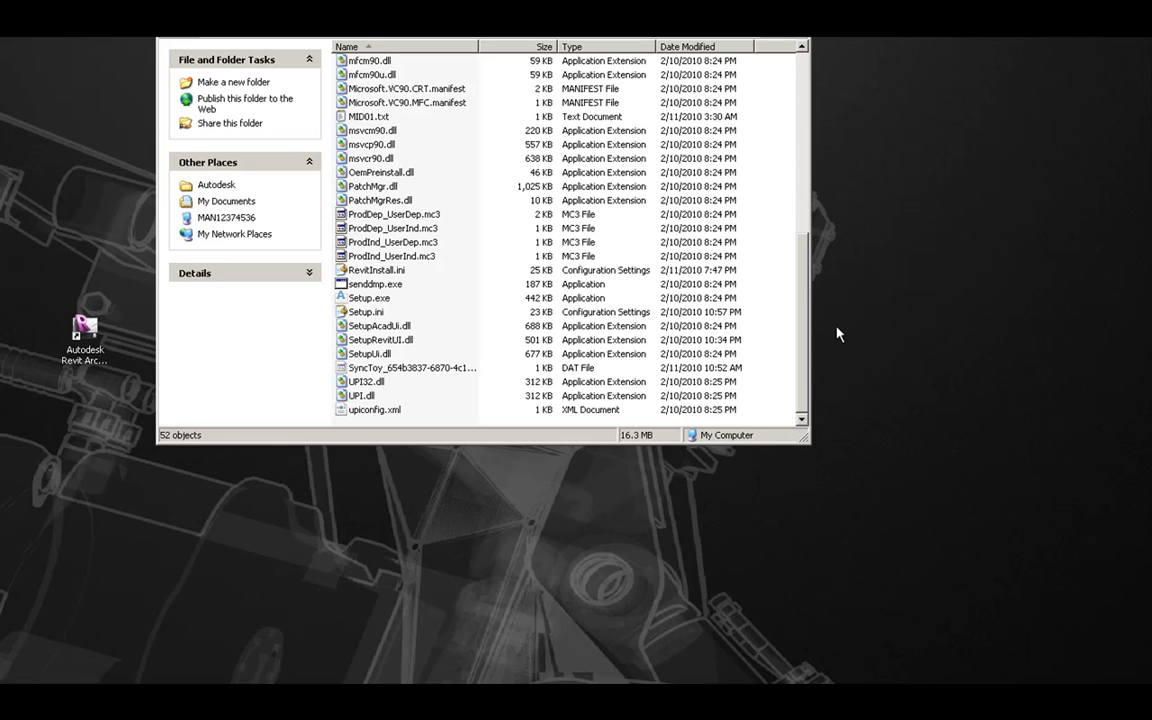
Step: Launch Setup.exe and choose Install Tools and Utilities from the installer menu
double_click(382, 301)
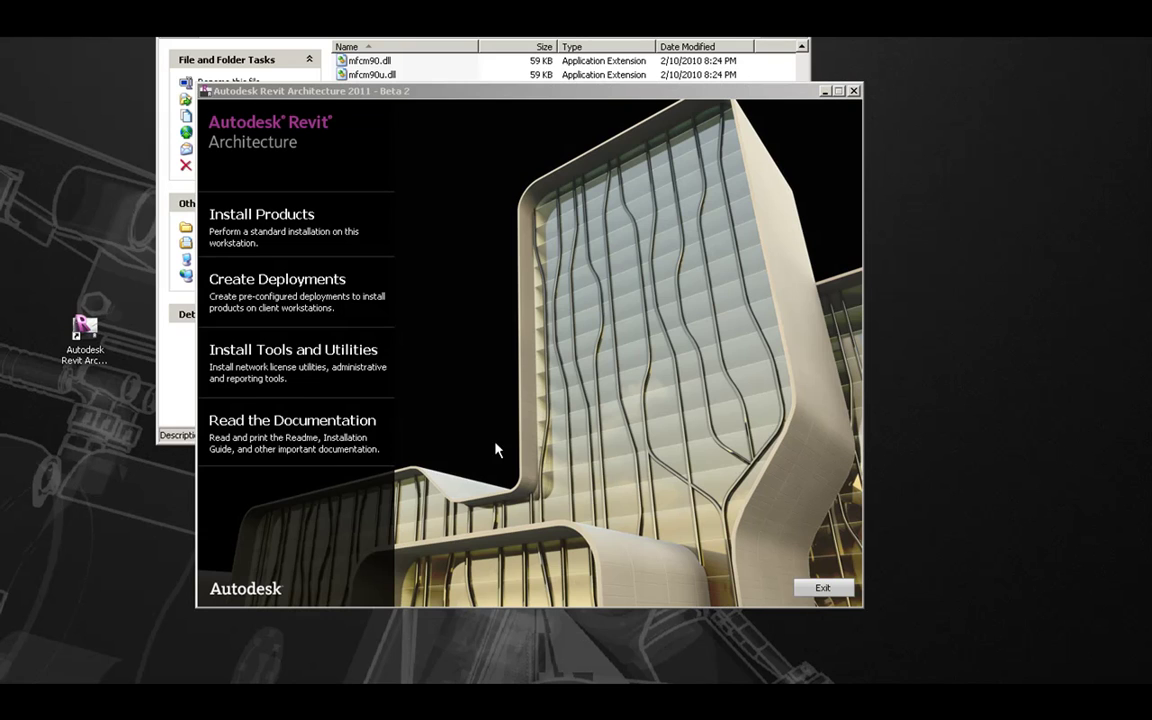
left_click(363, 368)
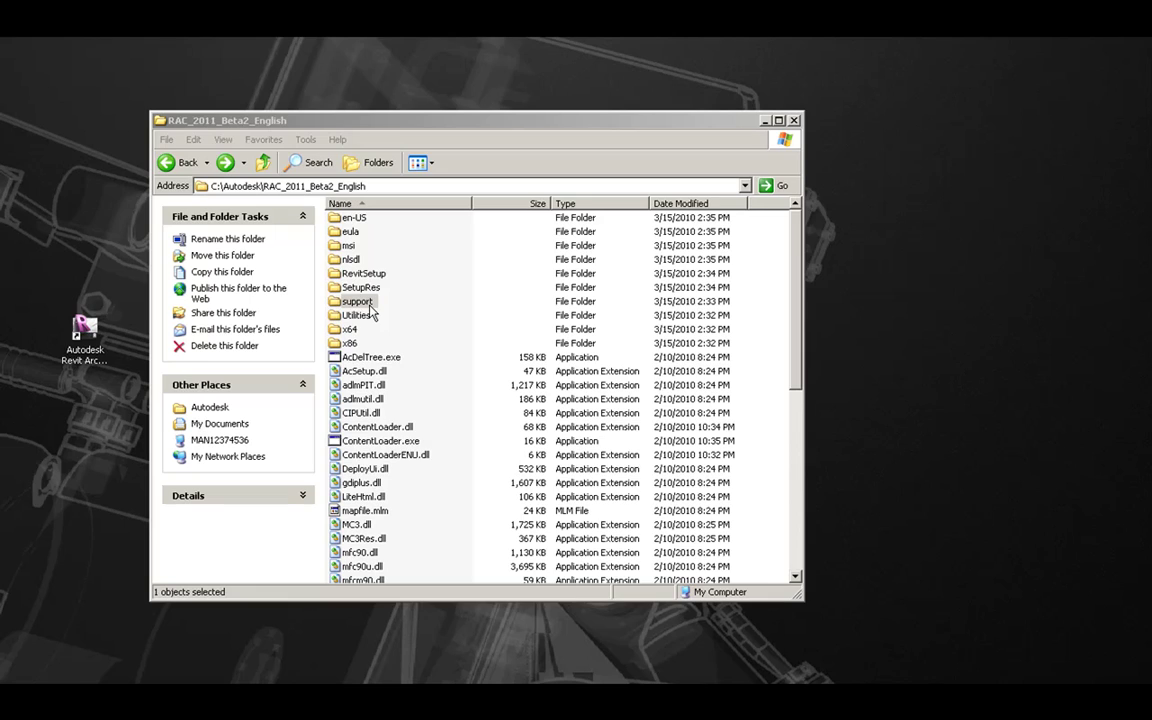
Step: Open the support folder and inspect its vsta subfolder before returning
left_click(366, 303)
mouse_move(407, 310)
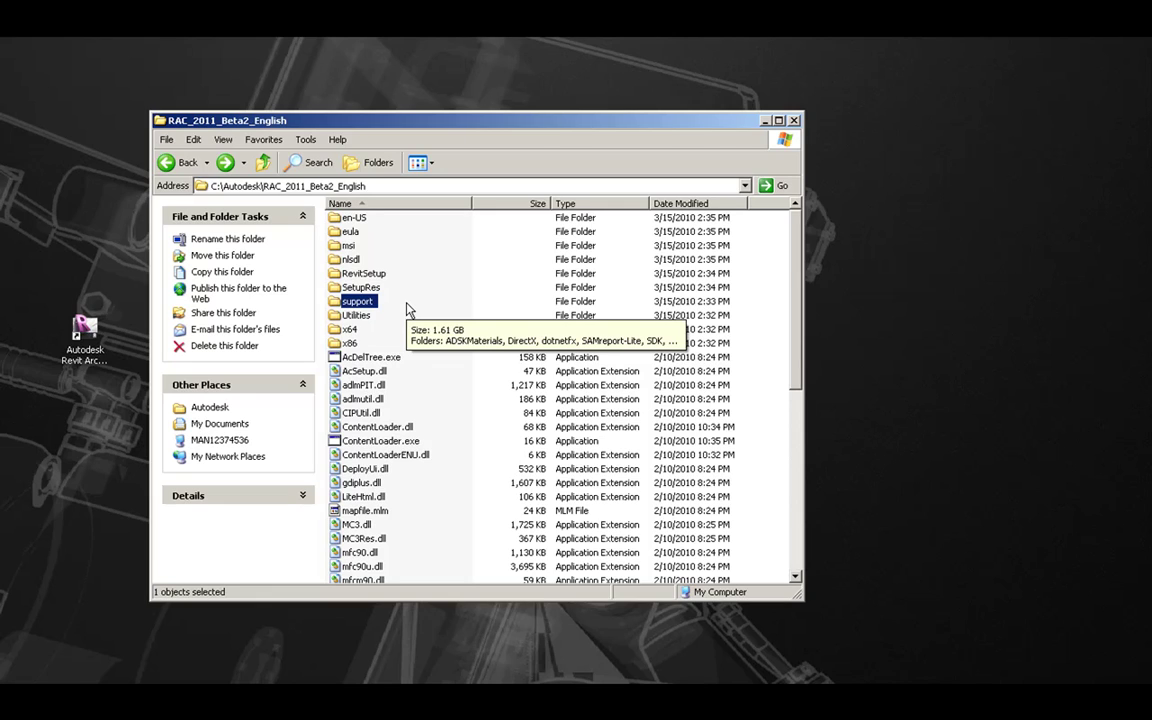
double_click(357, 301)
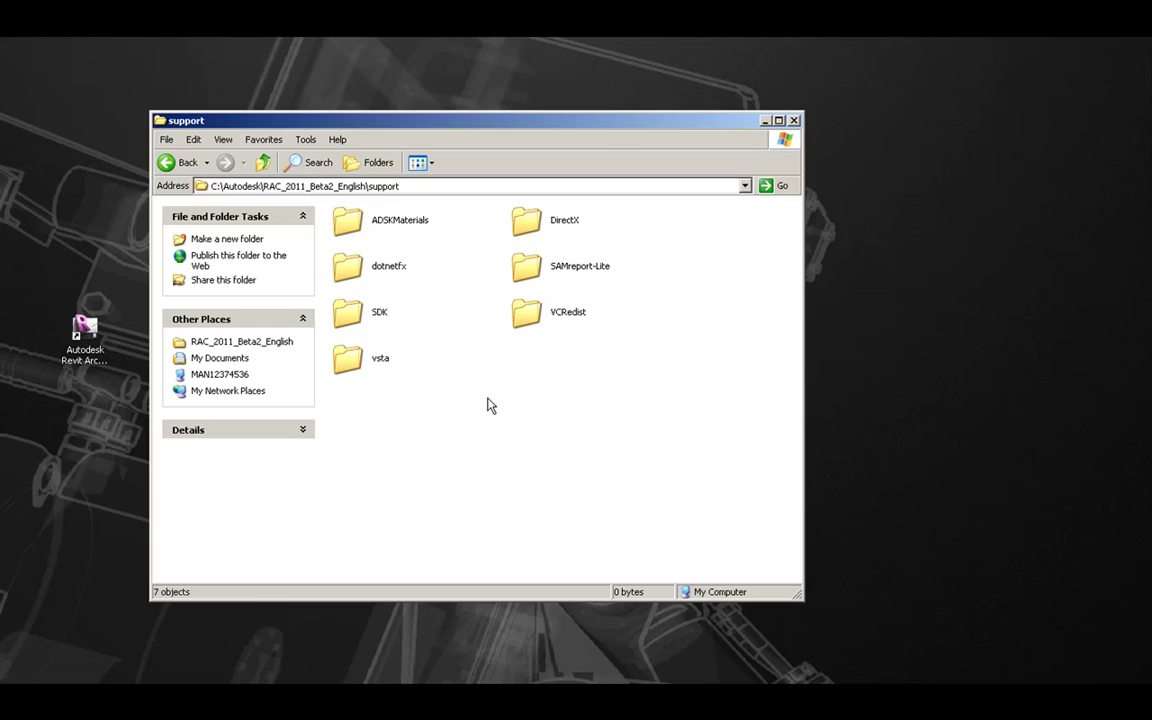
double_click(385, 366)
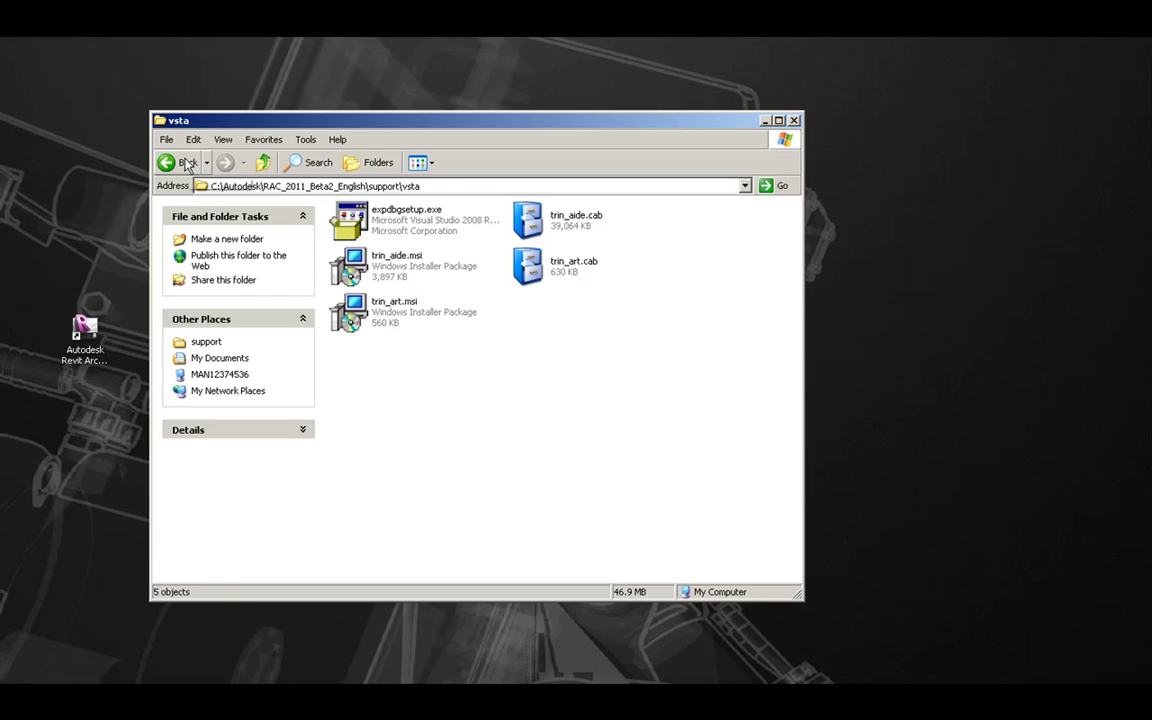
left_click(182, 163)
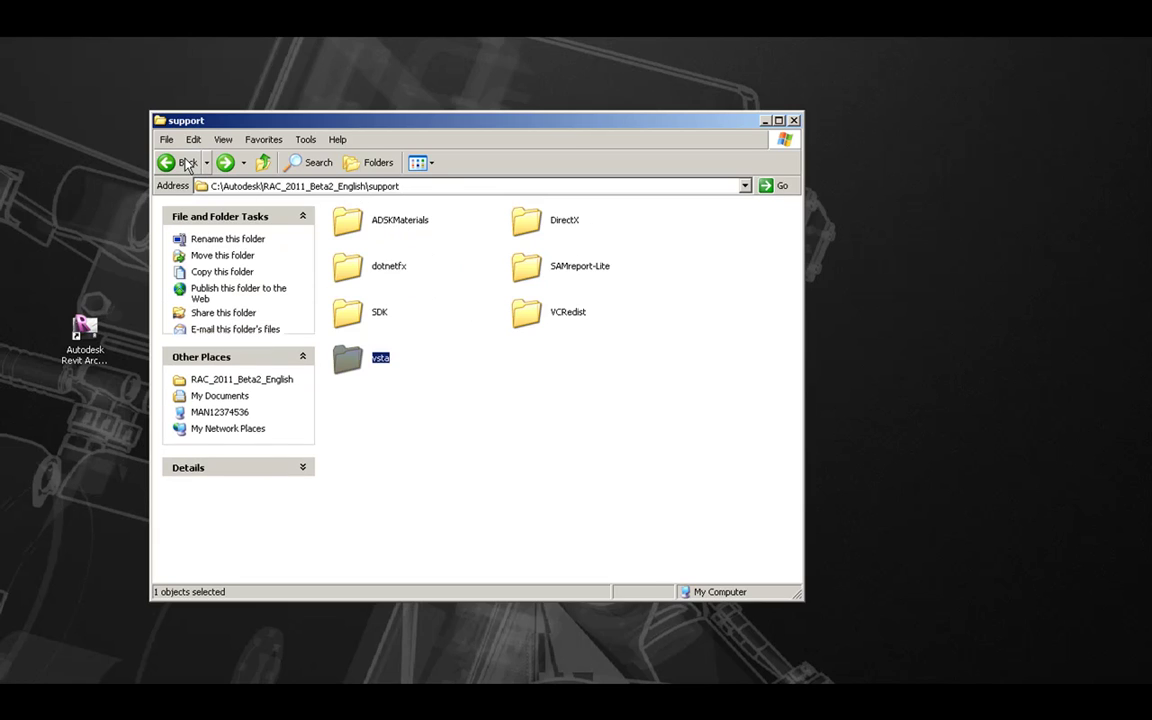
left_click(487, 406)
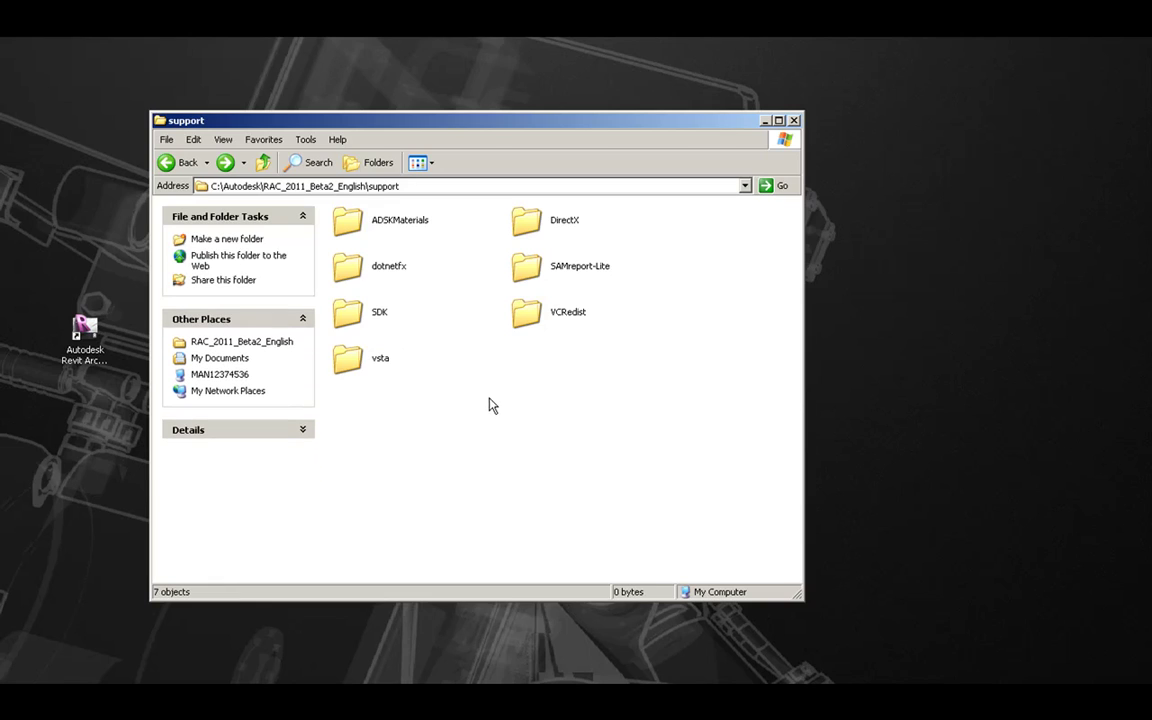
Step: Check VCRedist, then browse into dotnetfx\wcu\dotNetFramework
double_click(527, 318)
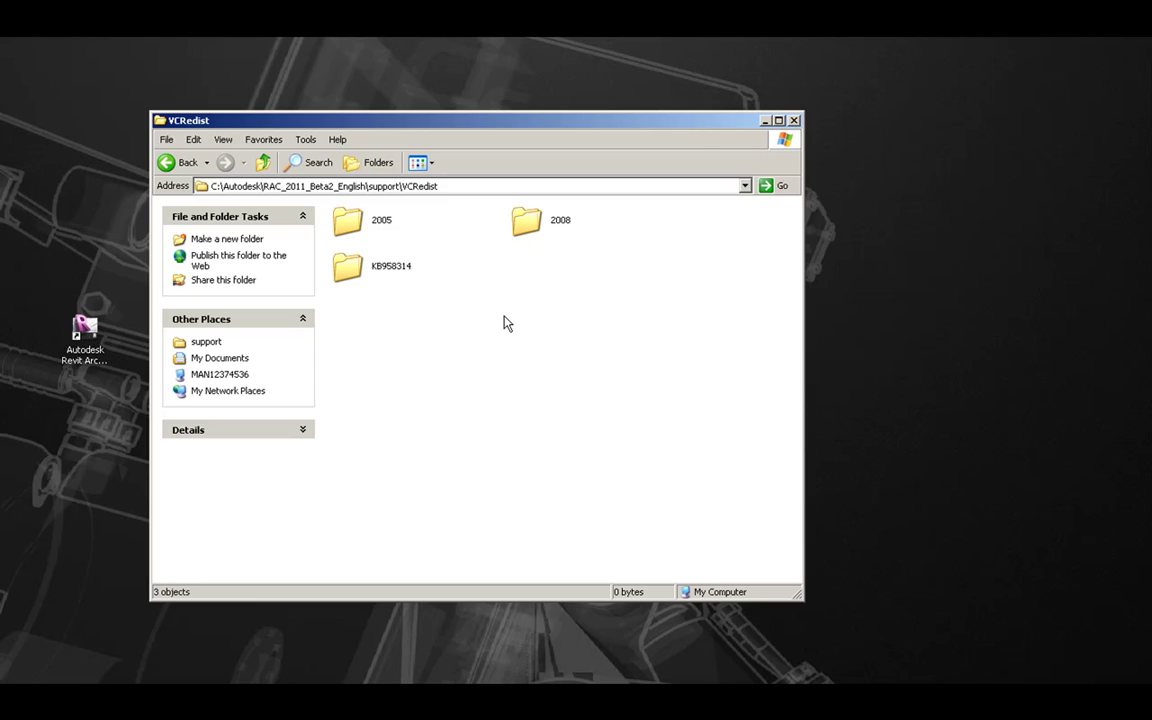
left_click(182, 164)
left_click(452, 406)
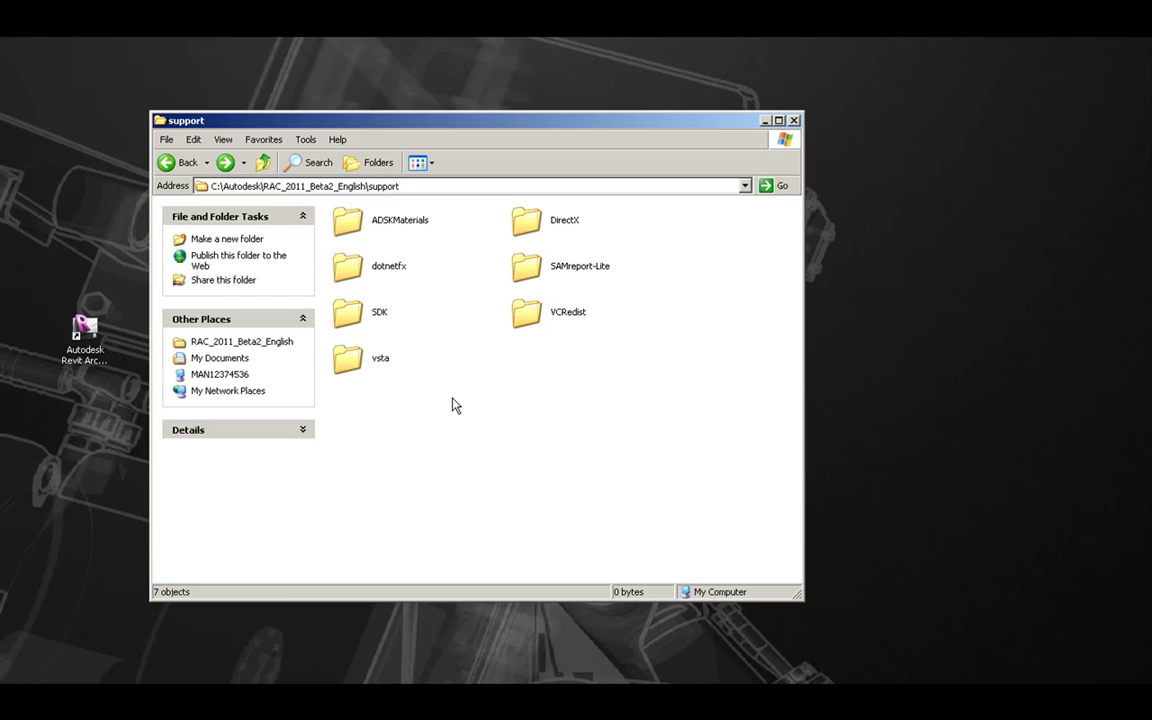
double_click(393, 272)
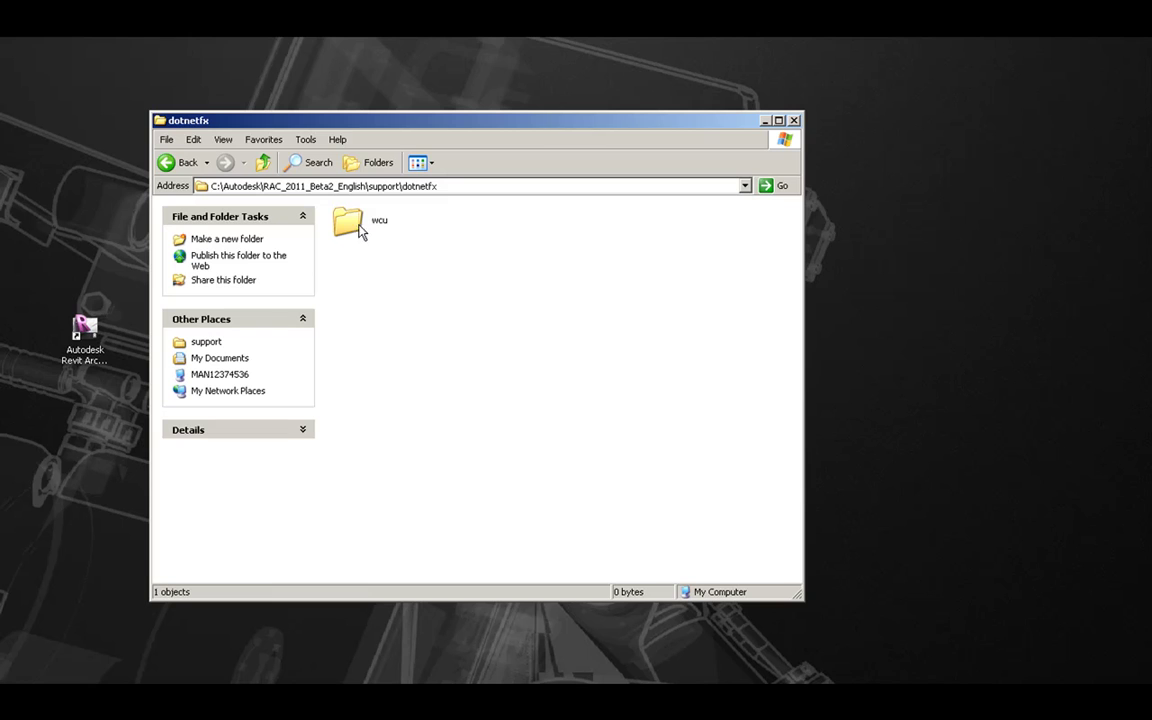
double_click(350, 224)
double_click(350, 224)
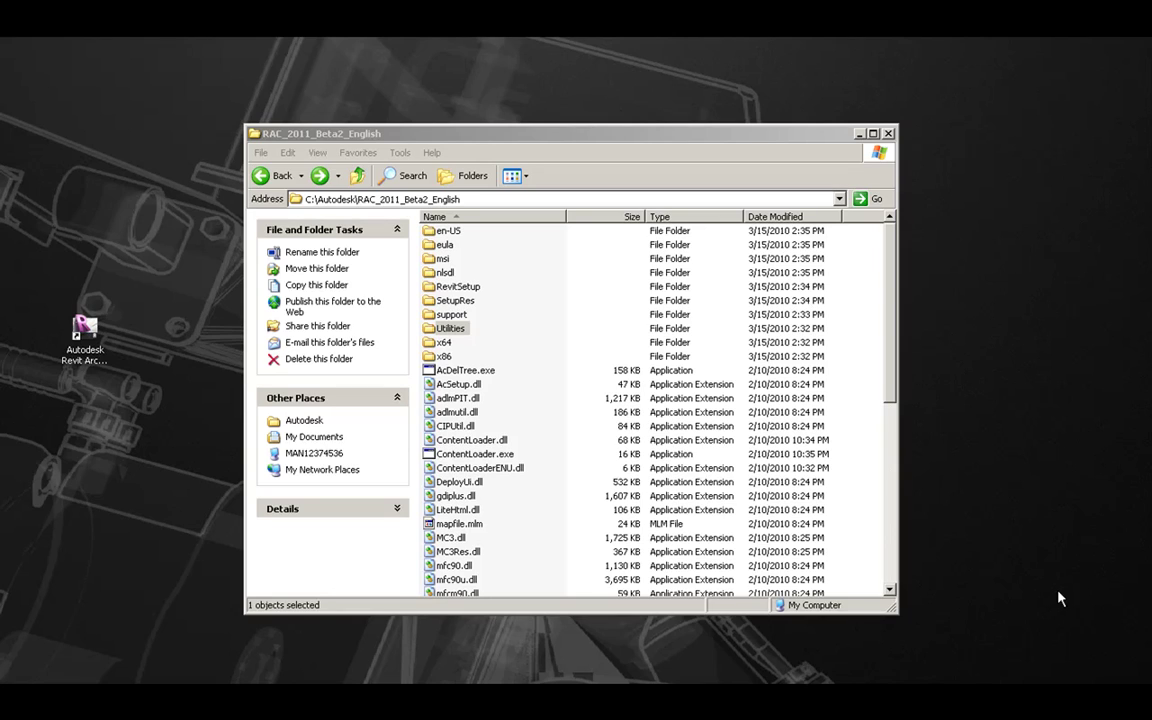
Step: Open Utilities\RevitBuilding and follow the Content Batch Utility link
double_click(455, 329)
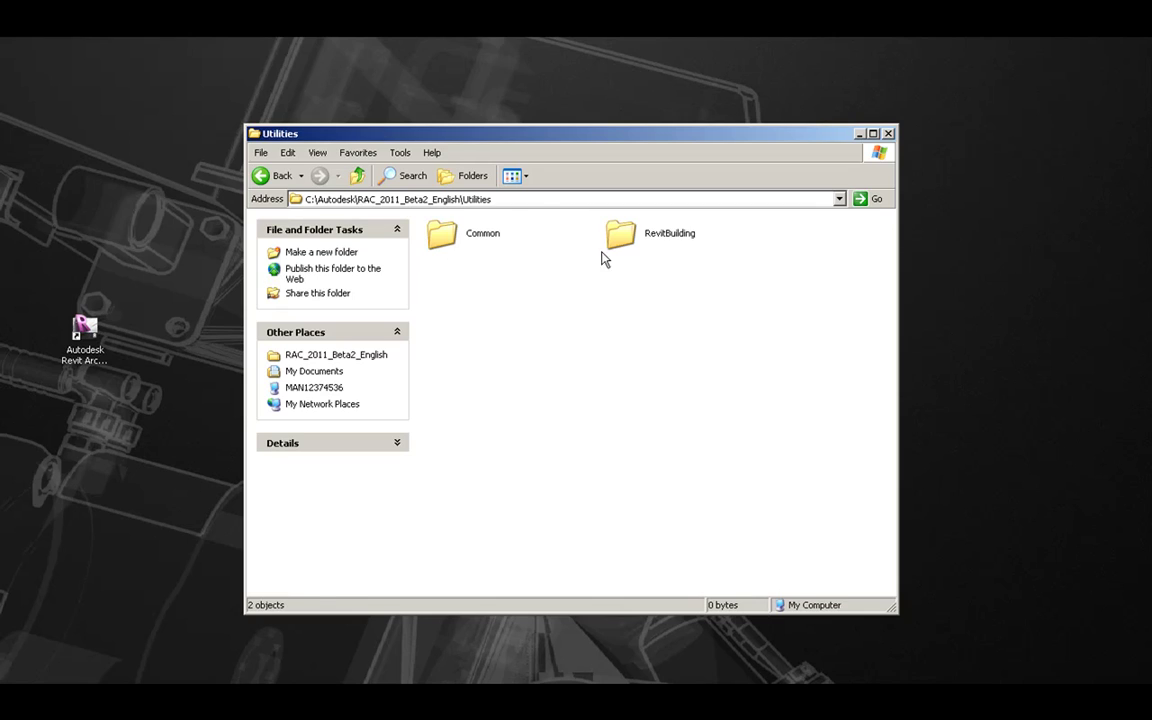
double_click(626, 243)
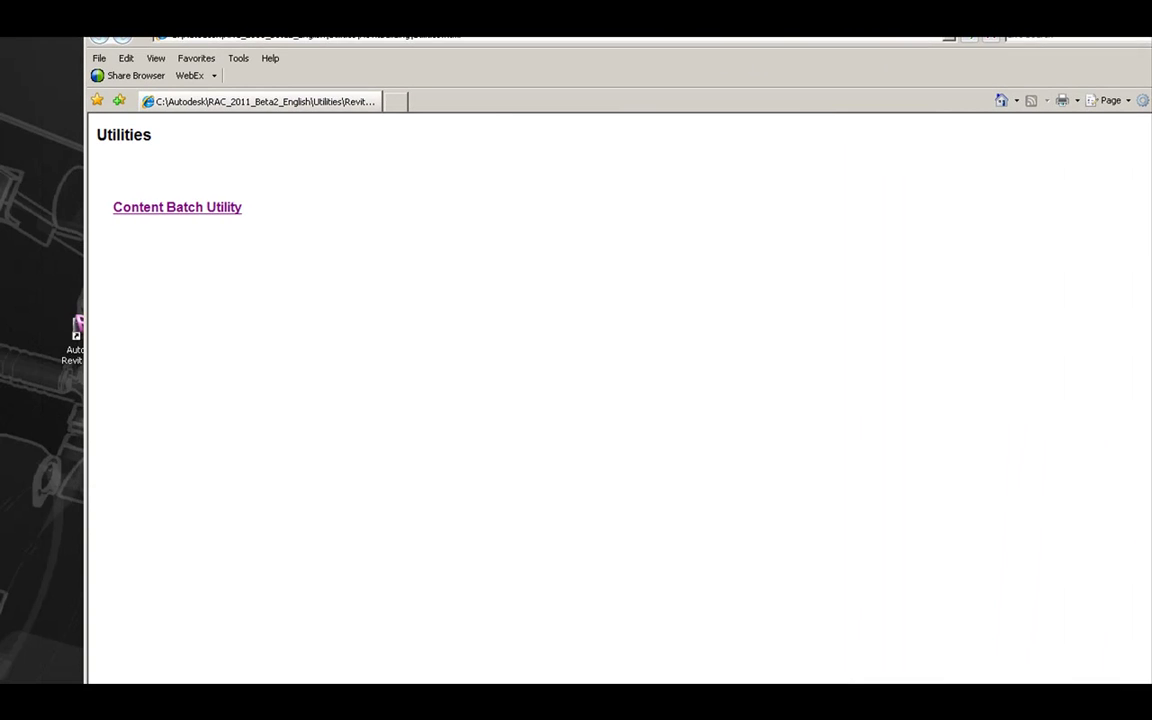
left_click(224, 212)
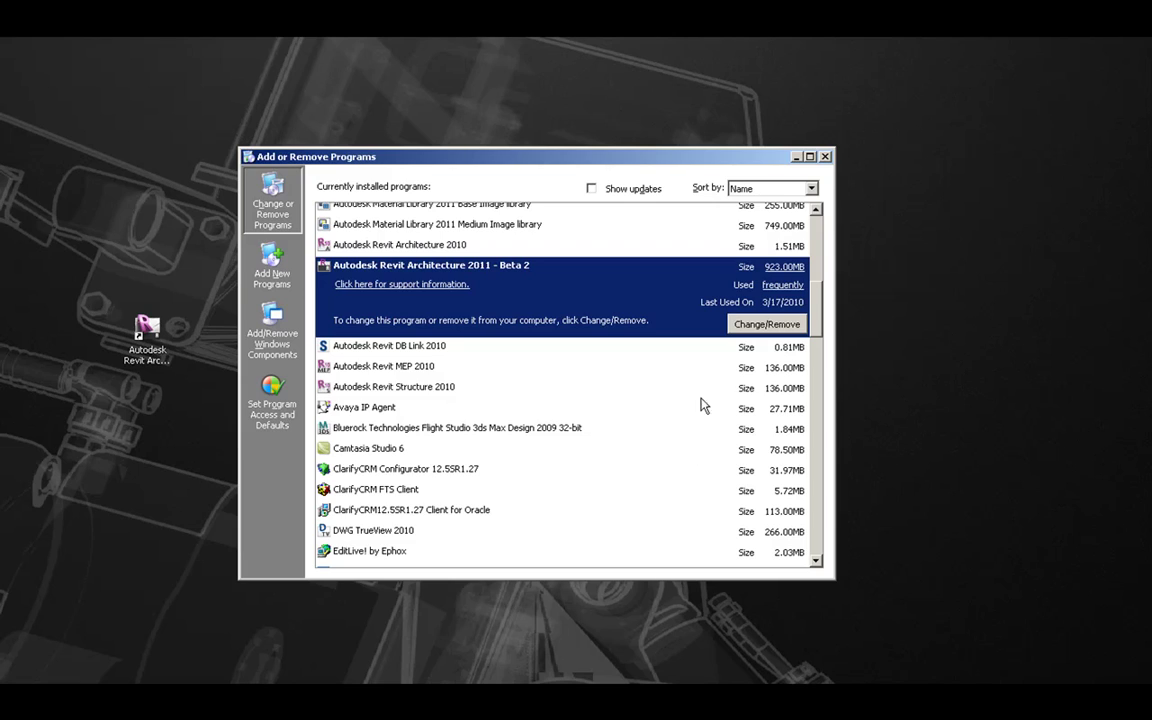
Step: Choose Change/Remove for Autodesk Revit Architecture 2011 - Beta 2
left_click(752, 327)
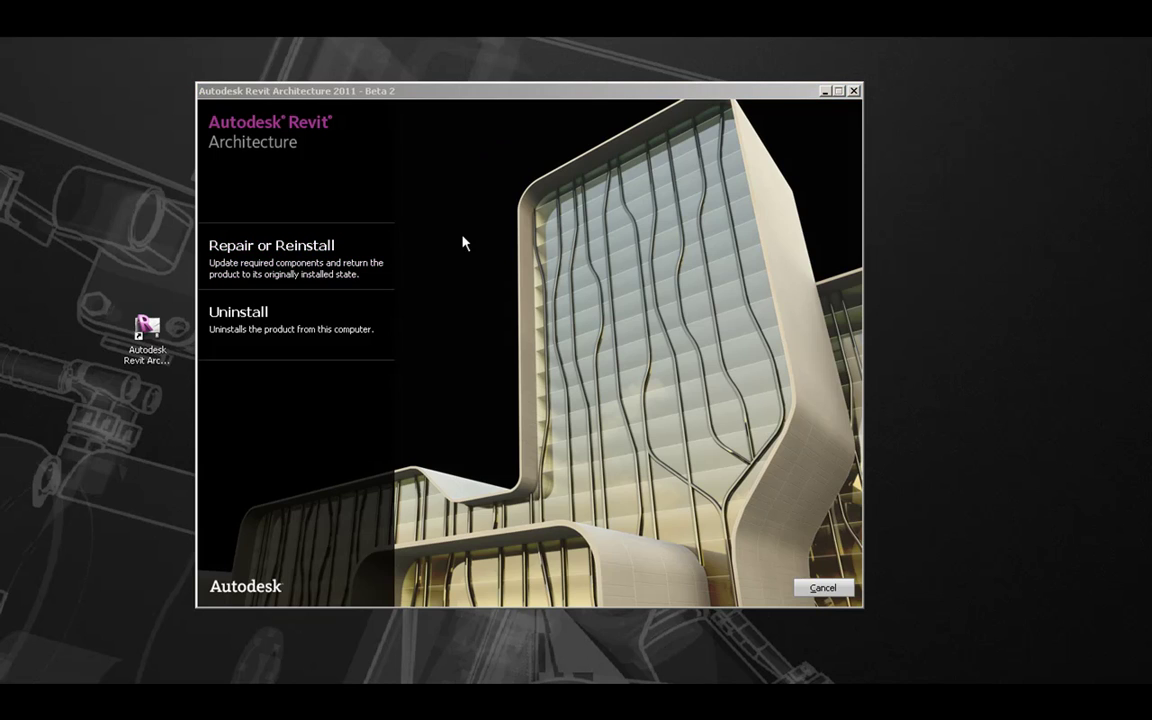
Step: Open Repair or Reinstall and select the Reinstall option
left_click(338, 273)
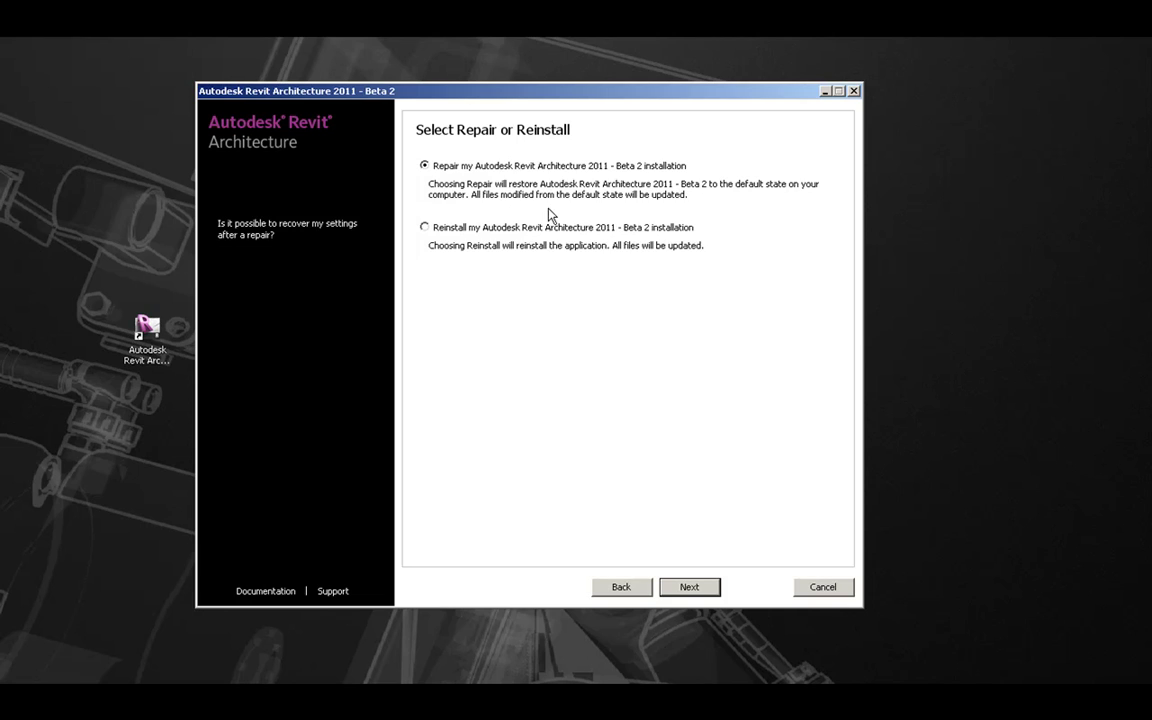
left_click(426, 229)
Step: Return to the main maintenance menu and choose Uninstall
left_click(629, 592)
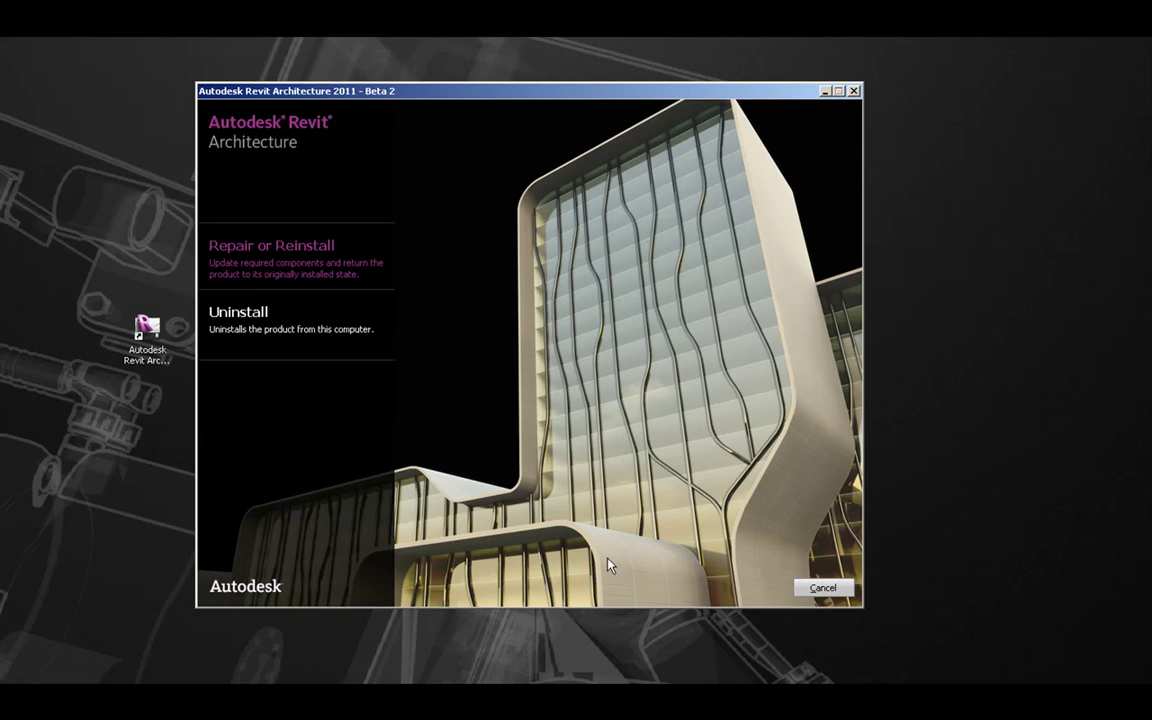
left_click(254, 330)
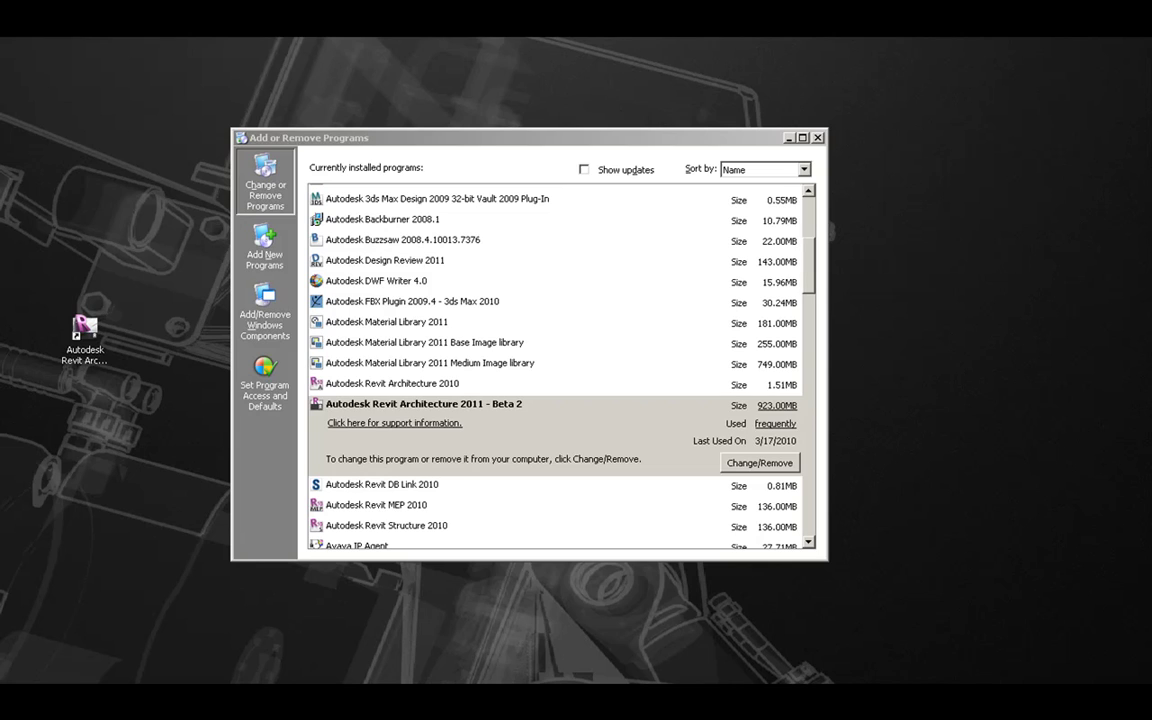
Step: Select the Microsoft .NET Framework 3.5 SP1 and Visual C++ 2008 Redistributable 9.0.30729.17 entries in turn
scroll(560, 367, "down", 10)
left_click(403, 241)
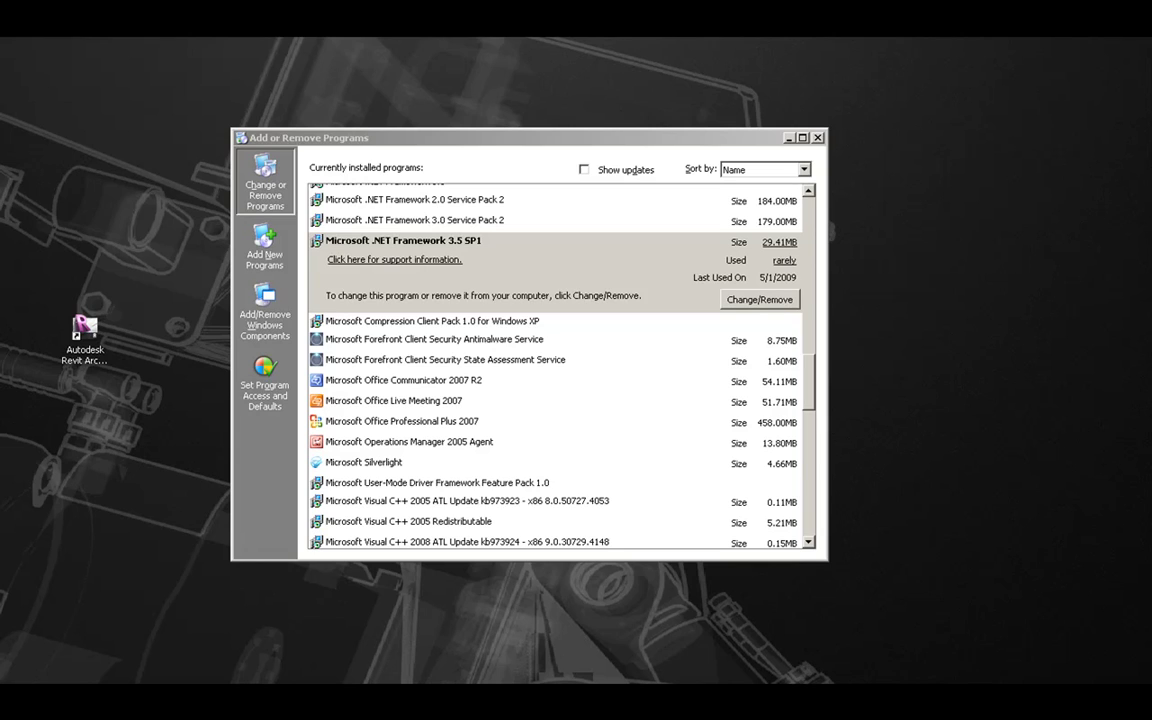
scroll(560, 367, "down", 3)
left_click(465, 349)
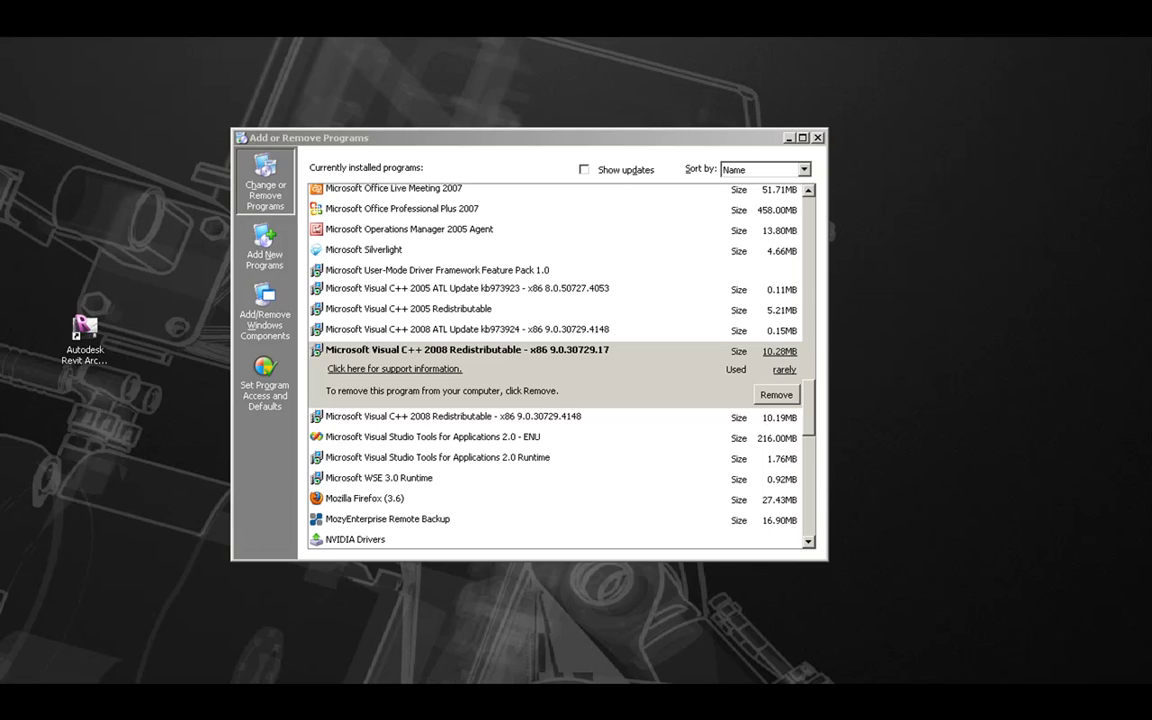
Step: Select both Visual Studio Tools for Applications 2.0 entries, then Revit Extensions for Autodesk Revit Architecture 2010
left_click(430, 437)
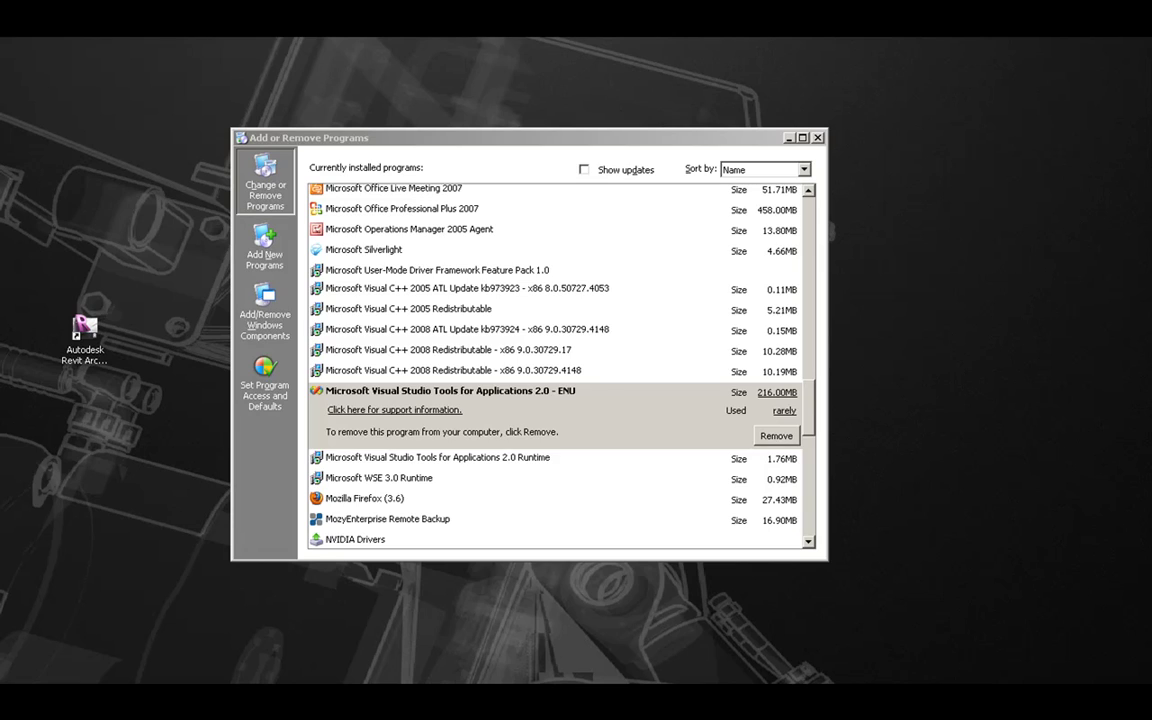
left_click(542, 460)
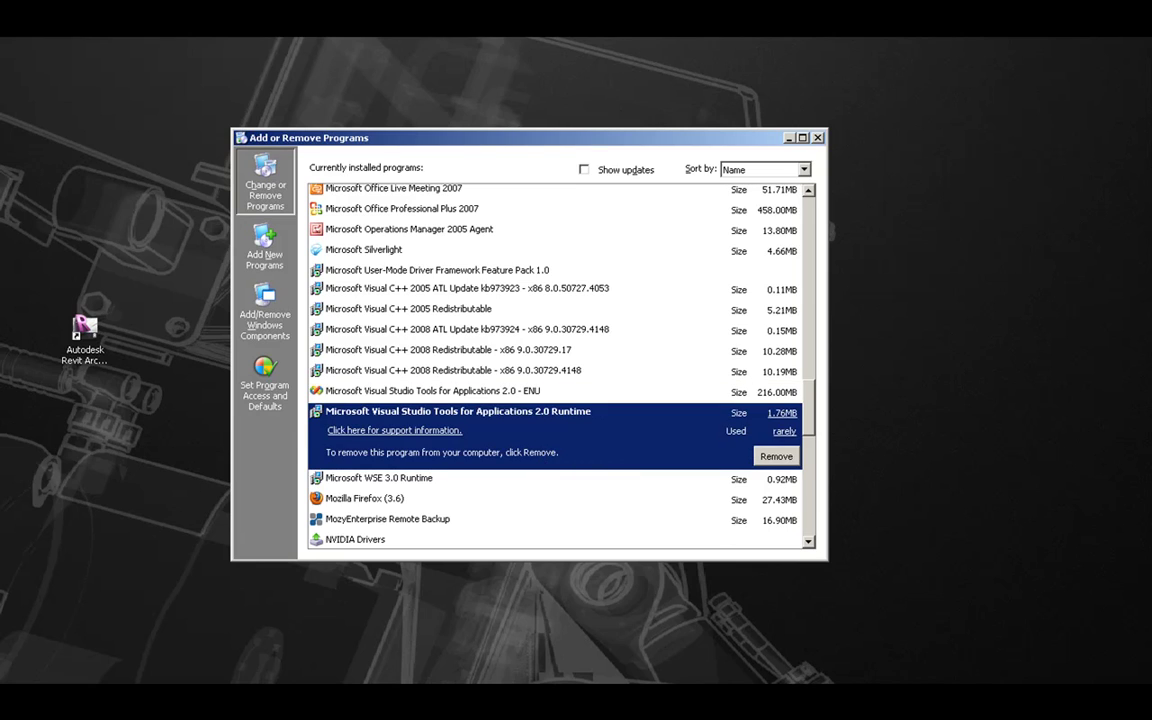
scroll(560, 370, "down", 5)
left_click(450, 350)
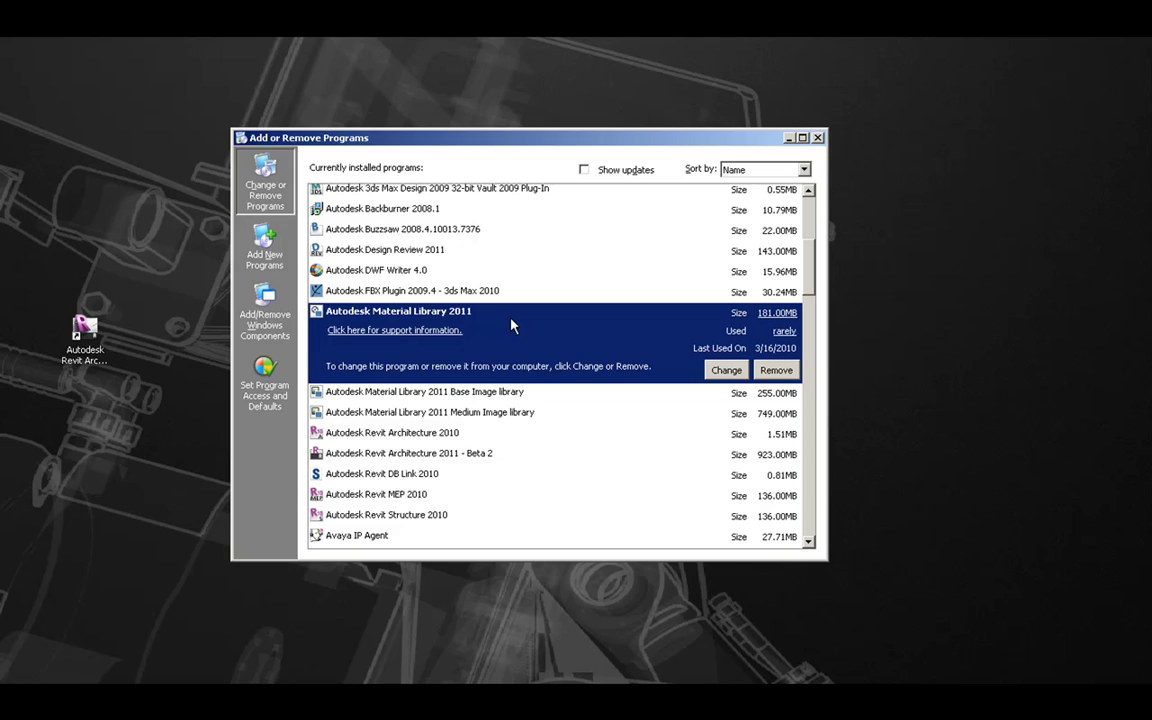
Step: Select the Autodesk Material Library 2011 Base Image library, then the 749.00MB Medium Image library
left_click(416, 395)
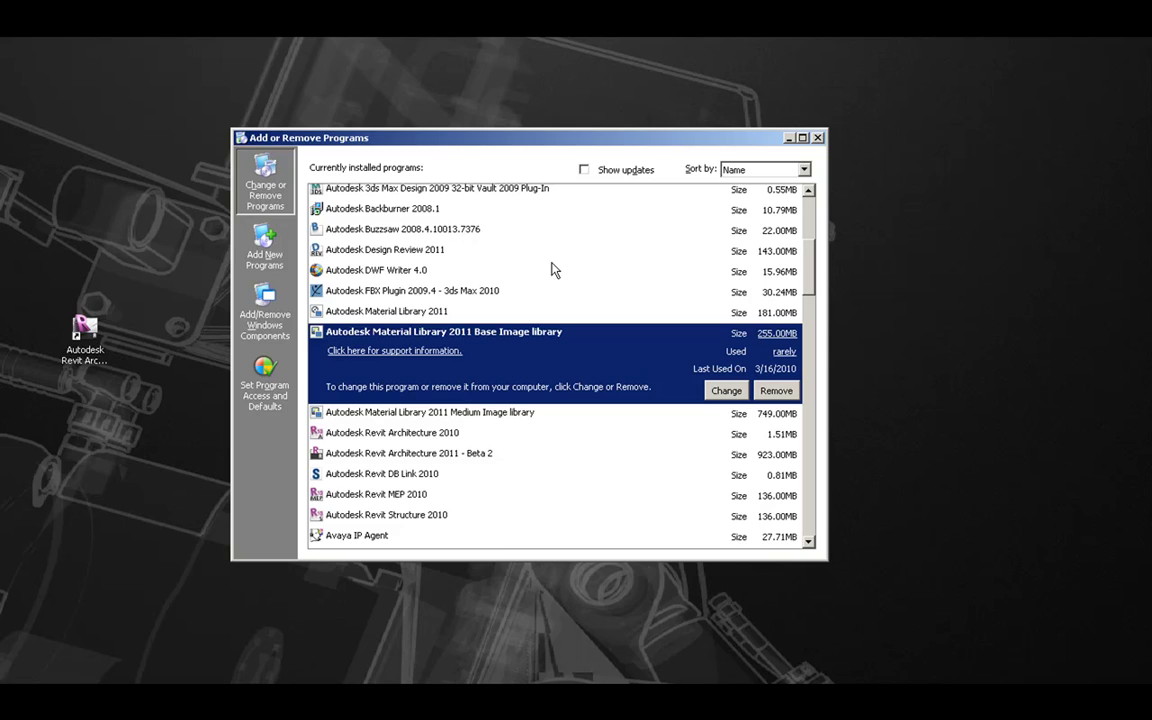
left_click(468, 412)
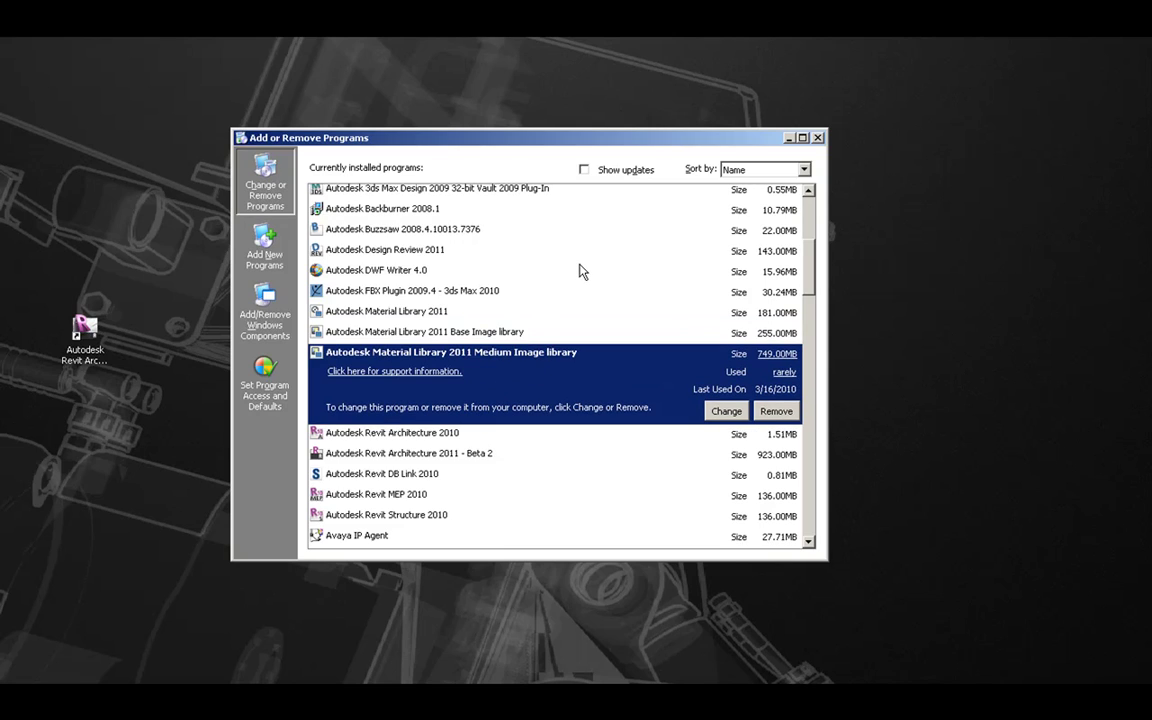